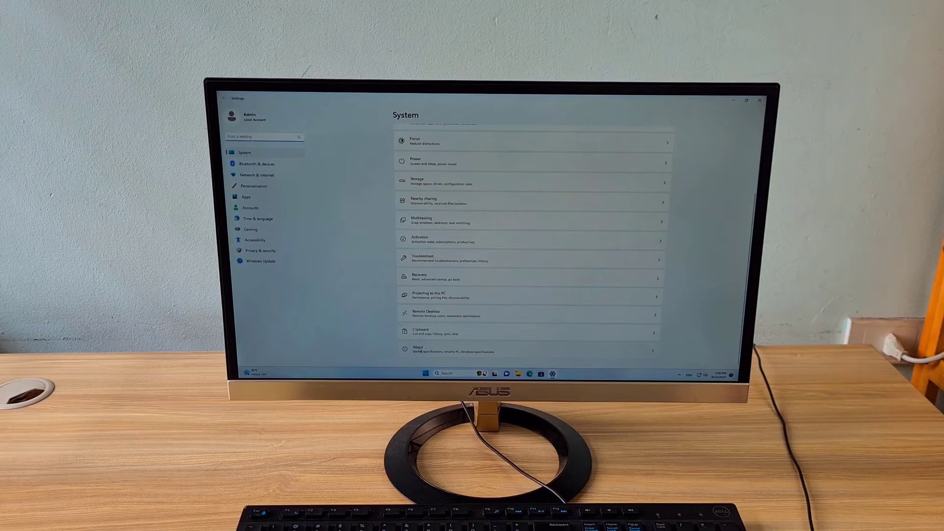
Open the About page and highlight the Windows 11 Pro edition value
click(418, 349)
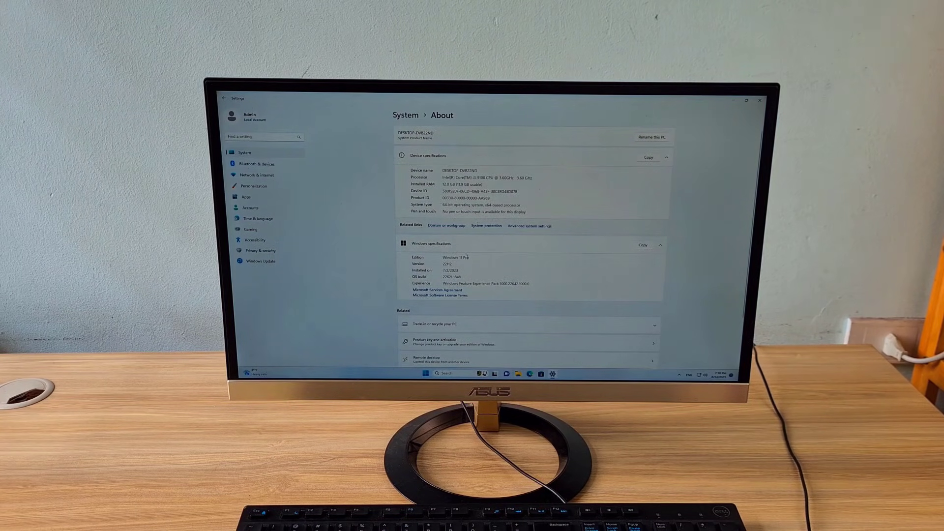
drag(470, 257, 442, 256)
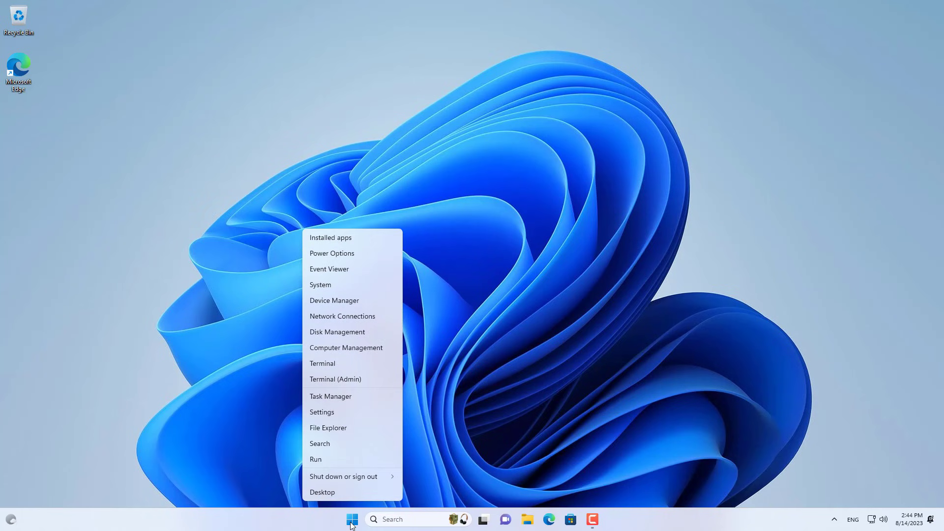
Open Disk Management and inspect Disk 1's 931.39 GB unallocated space
click(352, 333)
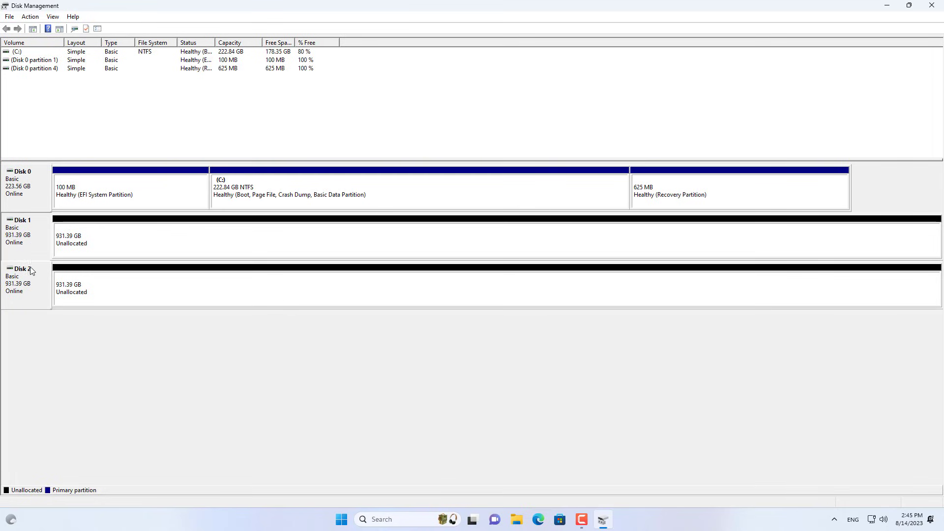
click(74, 243)
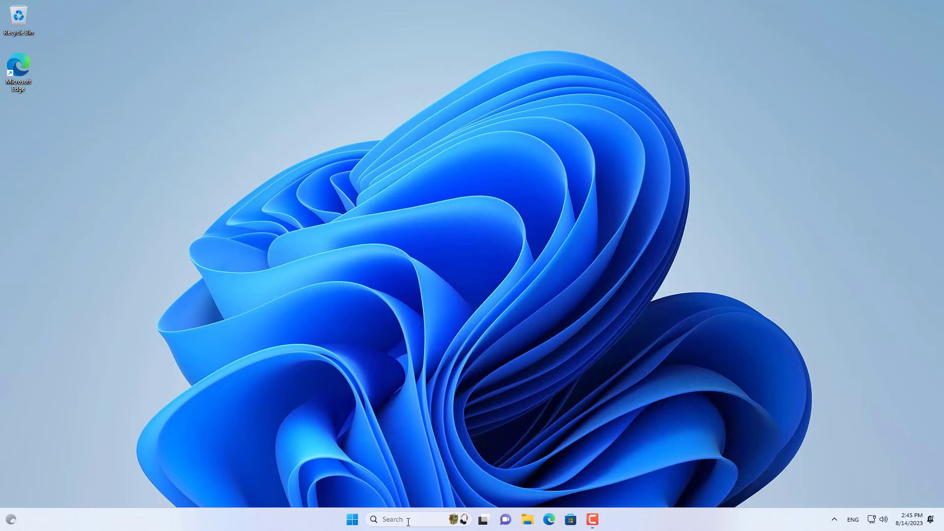
click(408, 521)
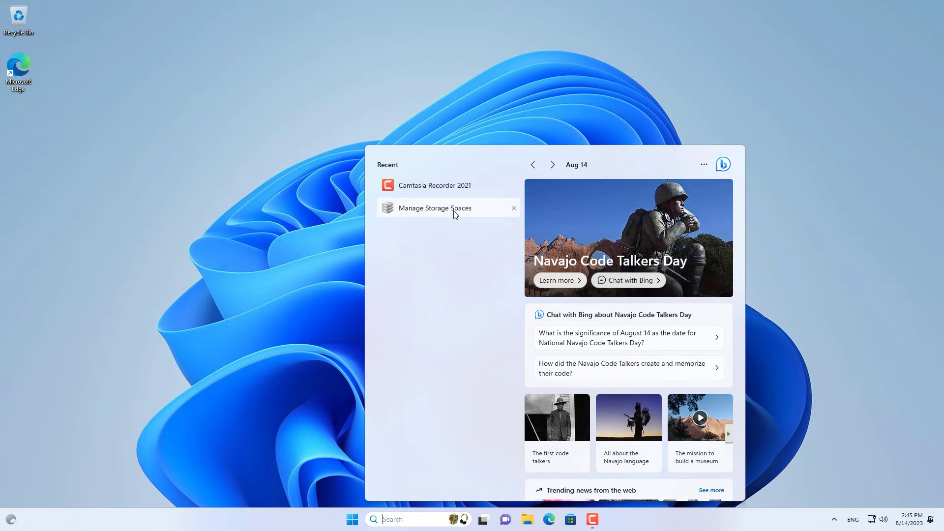
Open Manage Storage Spaces and create a new pool from Disk 1 and Disk 2
click(444, 211)
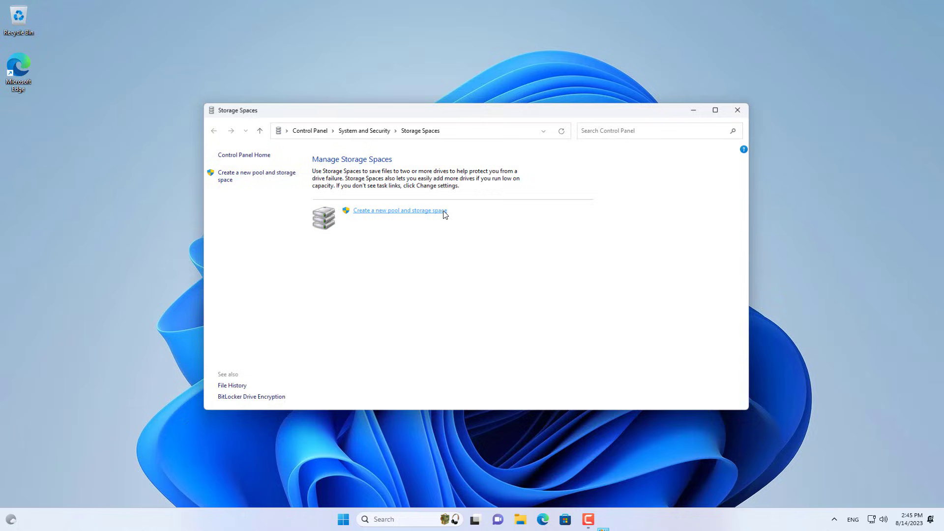
click(395, 212)
click(352, 220)
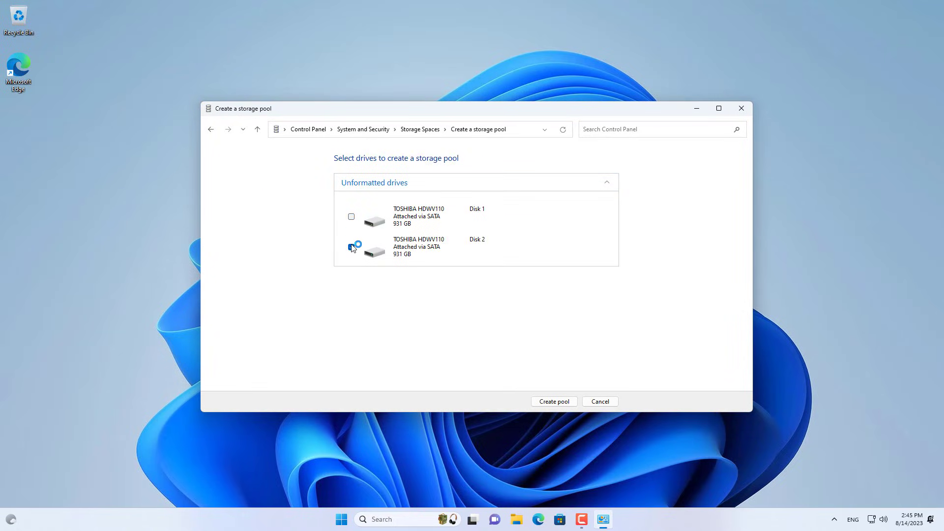
click(354, 243)
click(354, 218)
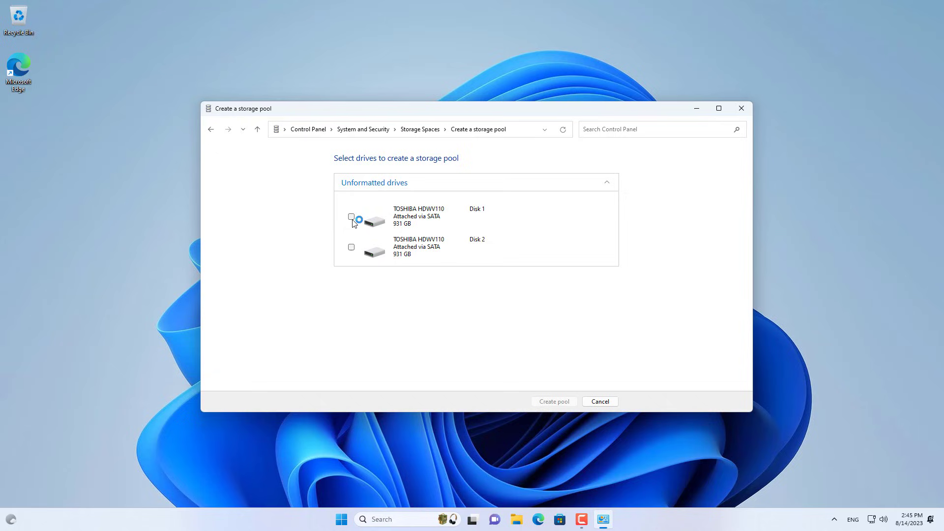
click(351, 248)
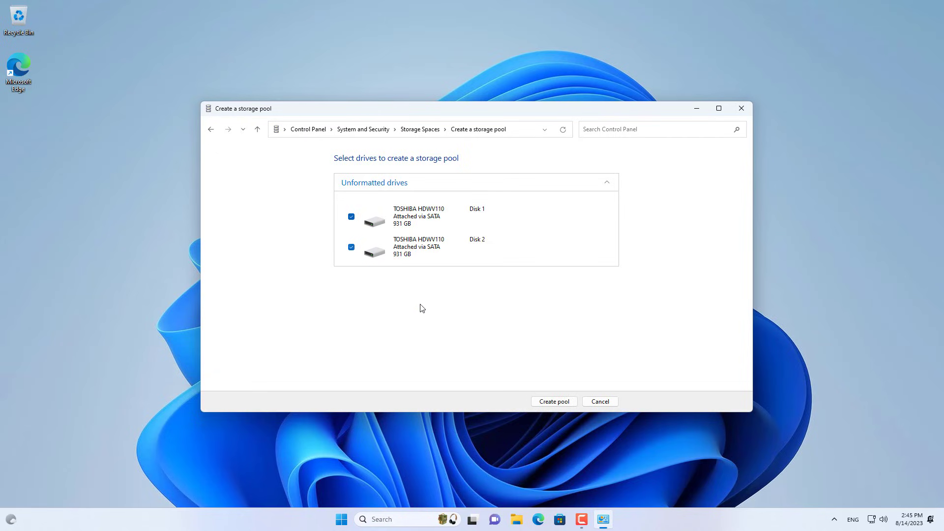
click(551, 401)
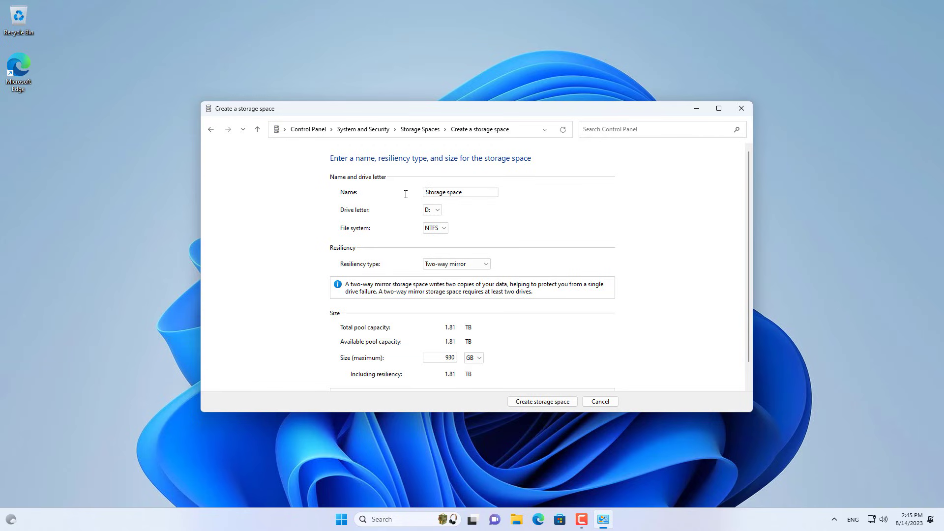
Create 'Storage space' as NTFS drive D:, Two-way mirror, 930 GB
drag(426, 192, 481, 194)
click(487, 265)
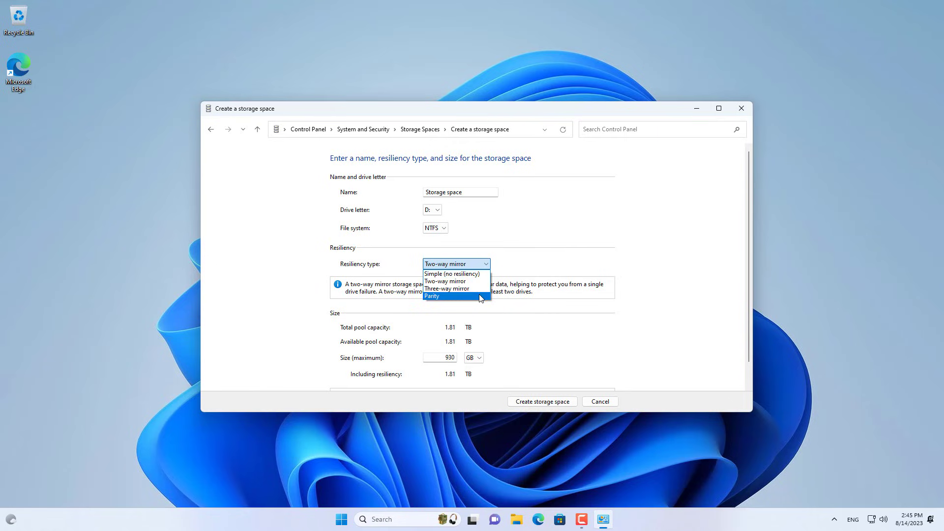
click(457, 282)
scroll(403, 268, down, 1)
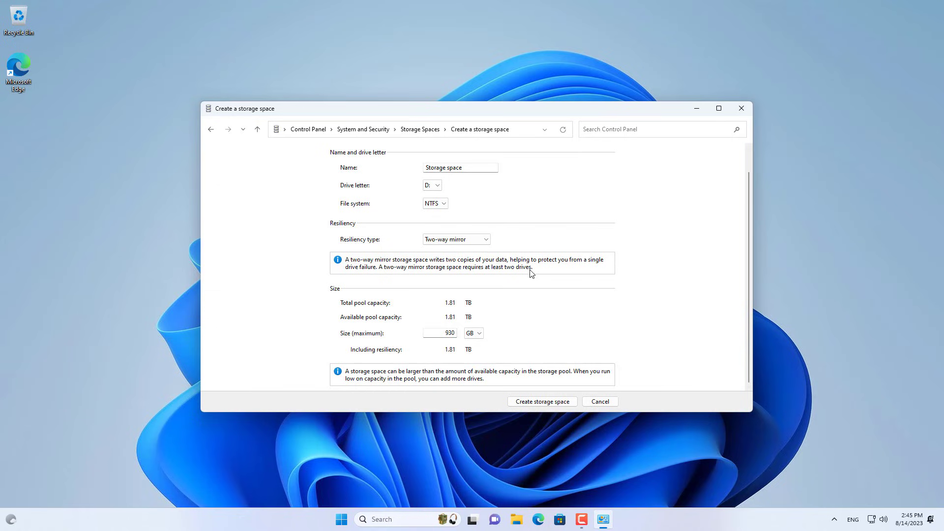
click(548, 397)
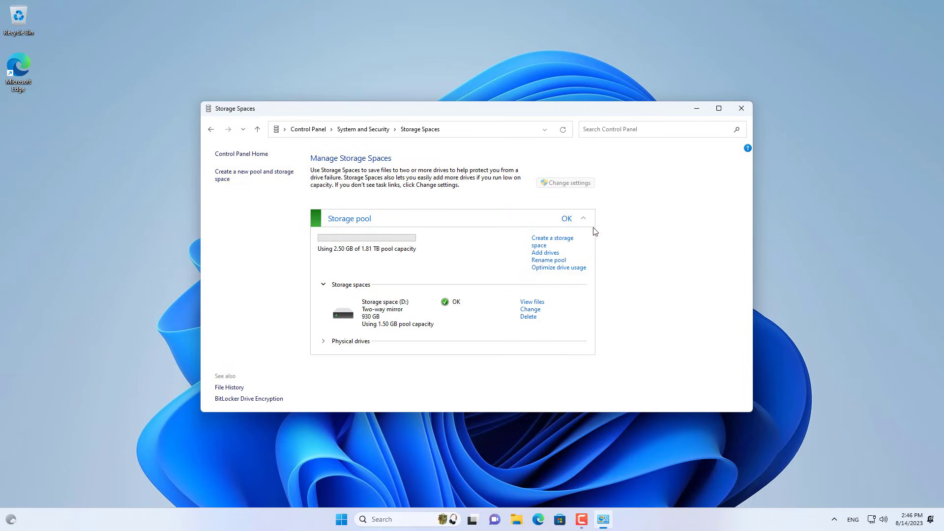
Close Storage Spaces and open the Storage space (D:) drive in File Explorer
click(742, 108)
key(super+e)
click(451, 188)
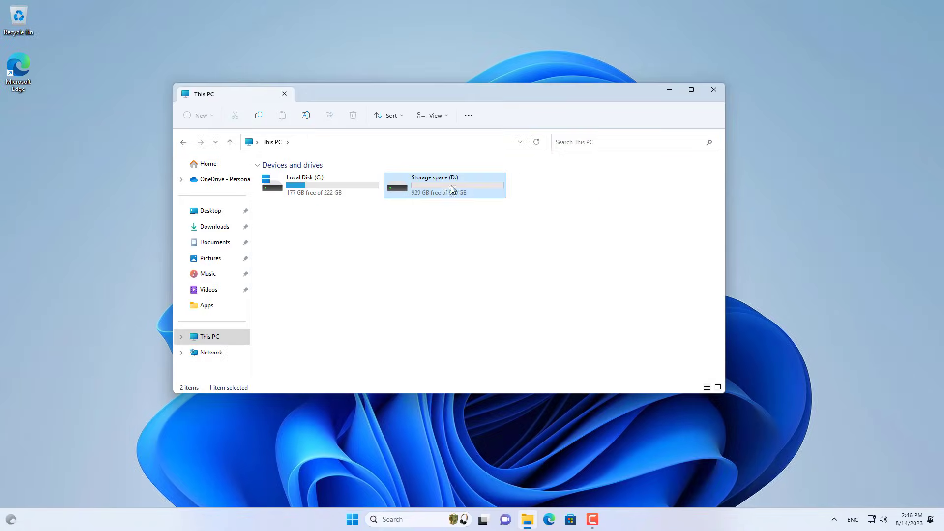
double_click(438, 187)
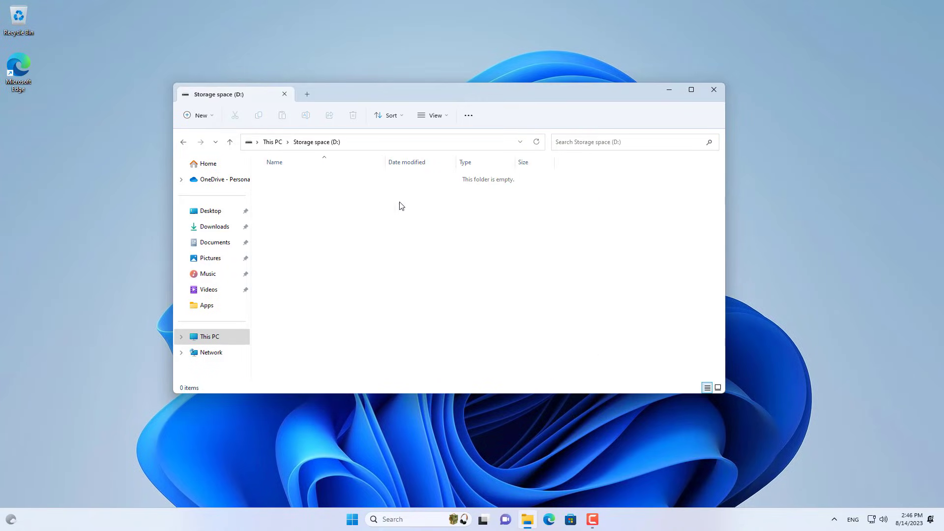
Create a new folder named Data on the drive, then close File Explorer
right_click(323, 201)
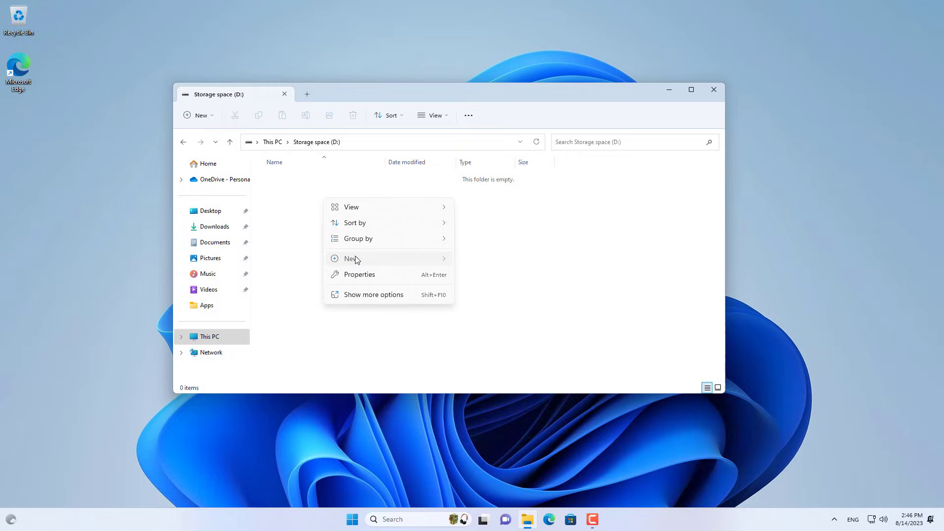
mouse_move(352, 259)
click(475, 267)
text(Data)
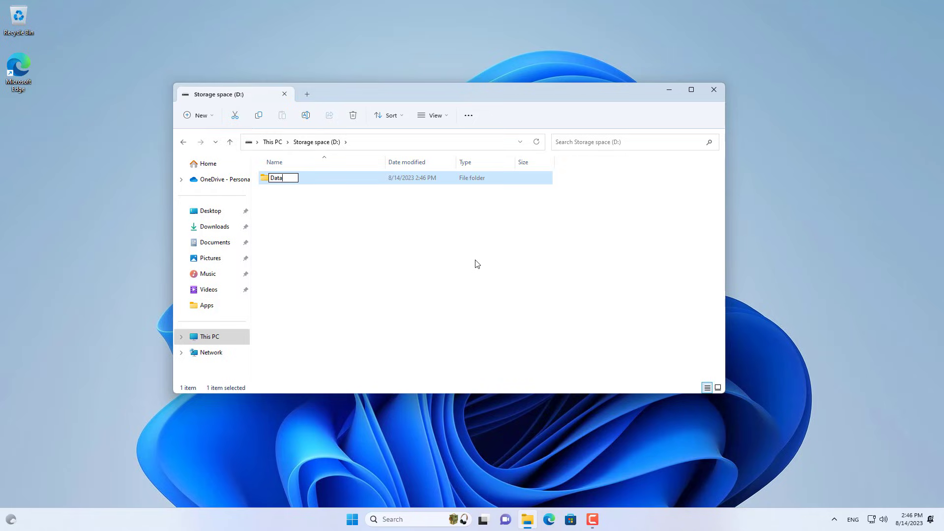
key(Return)
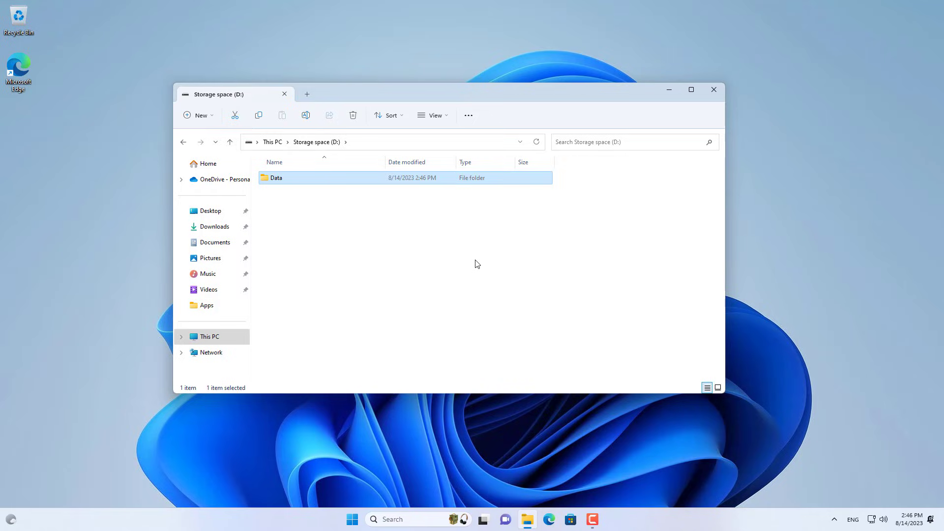
click(713, 89)
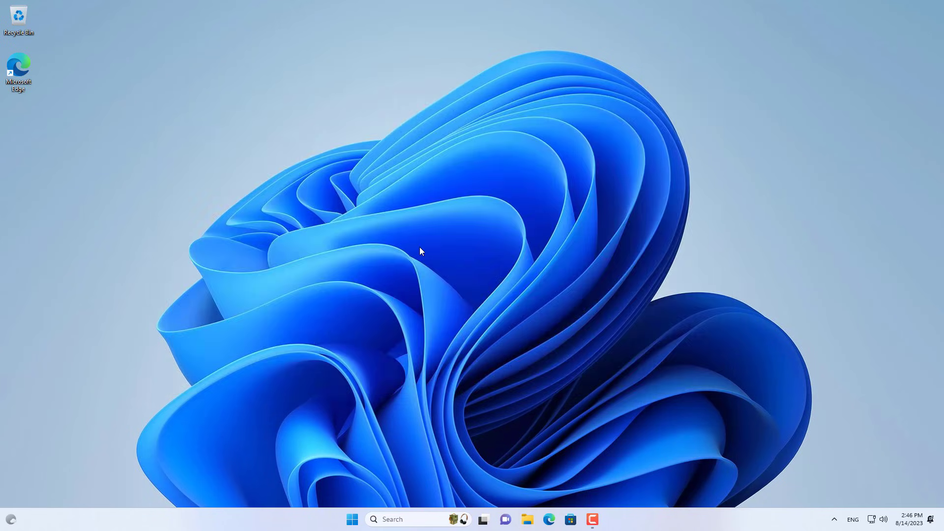
Open Computer Management's Local Users and Groups Users list and start a new user
right_click(353, 518)
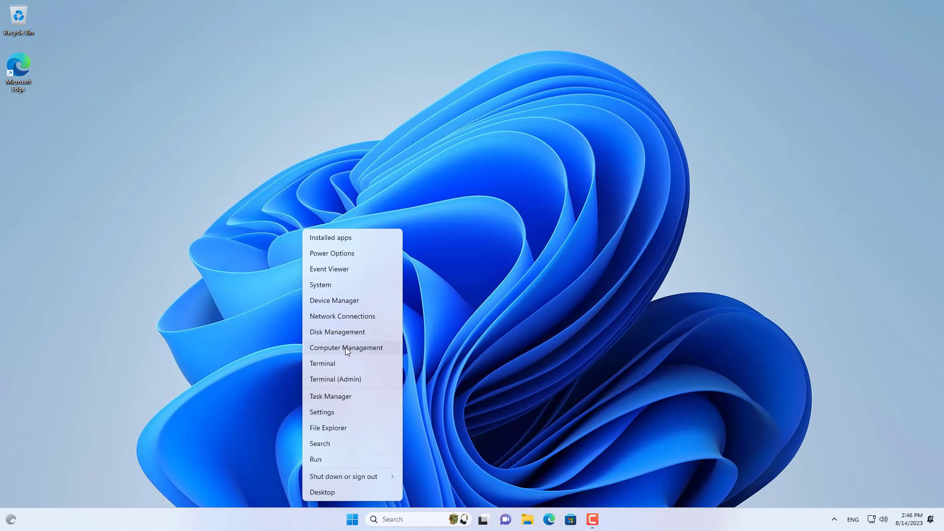
click(346, 348)
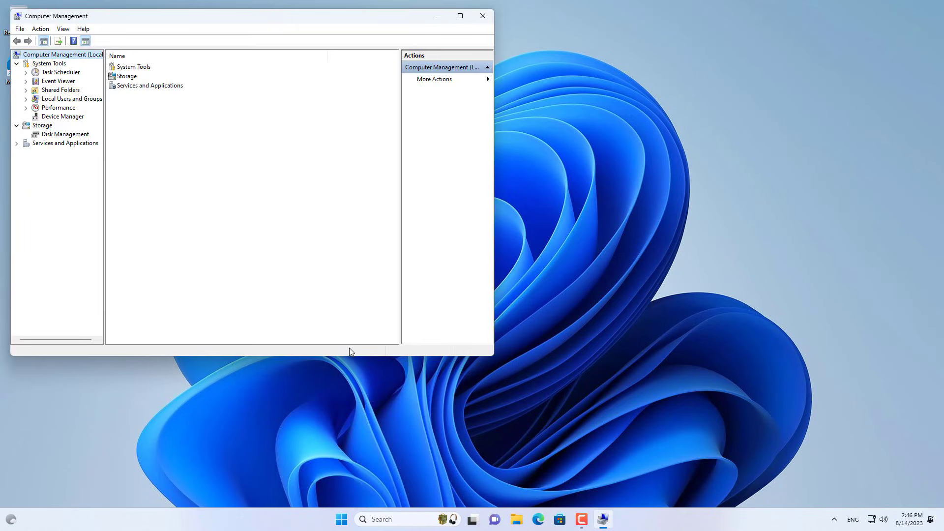
double_click(75, 101)
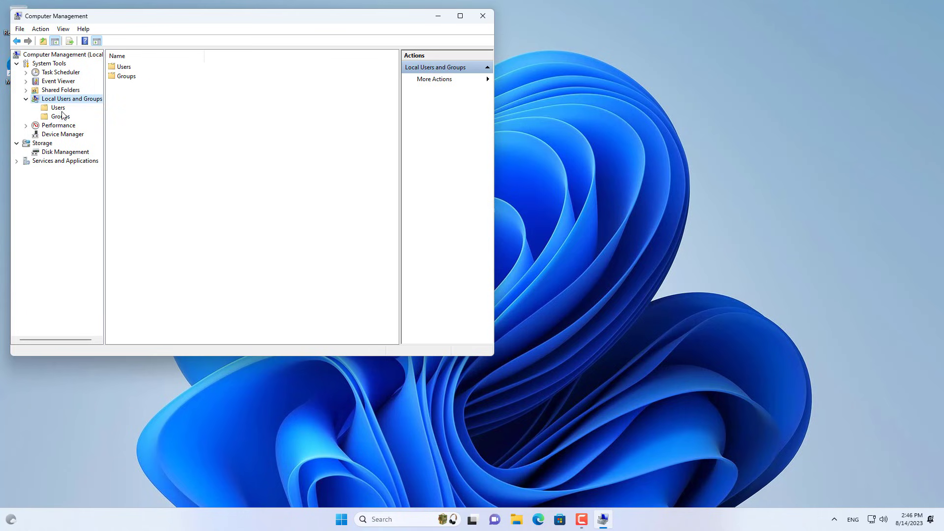
click(61, 110)
right_click(157, 154)
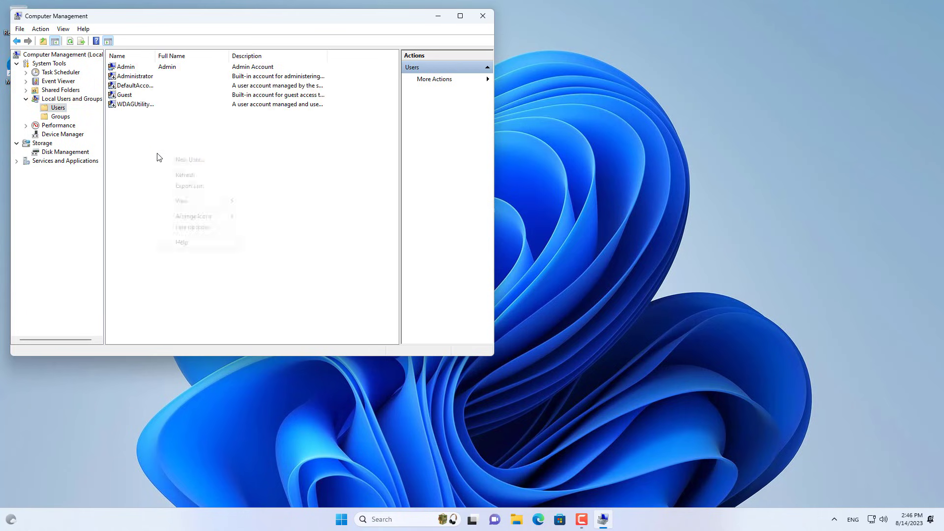
click(183, 160)
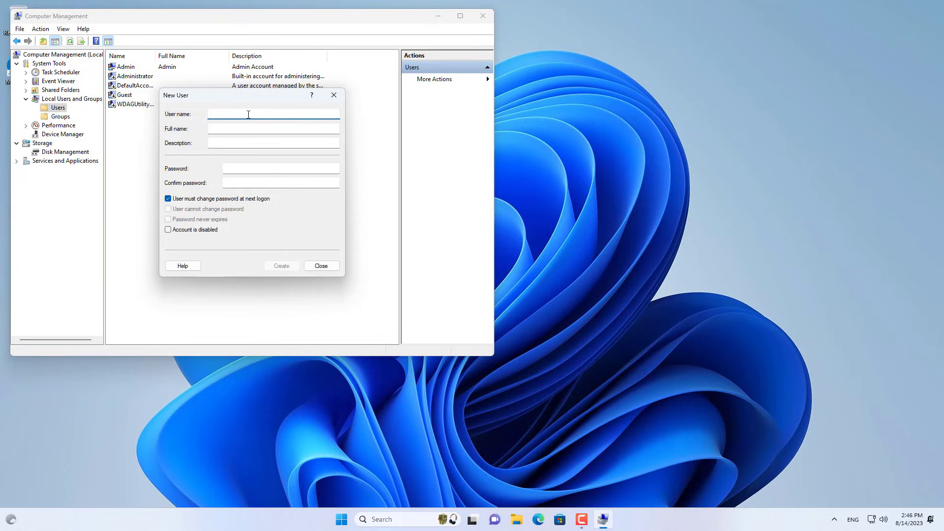
Create the user with a password, no forced change at logon, and never-expiring password
text(netvn)
click(229, 168)
text(1)
click(270, 181)
text(12)
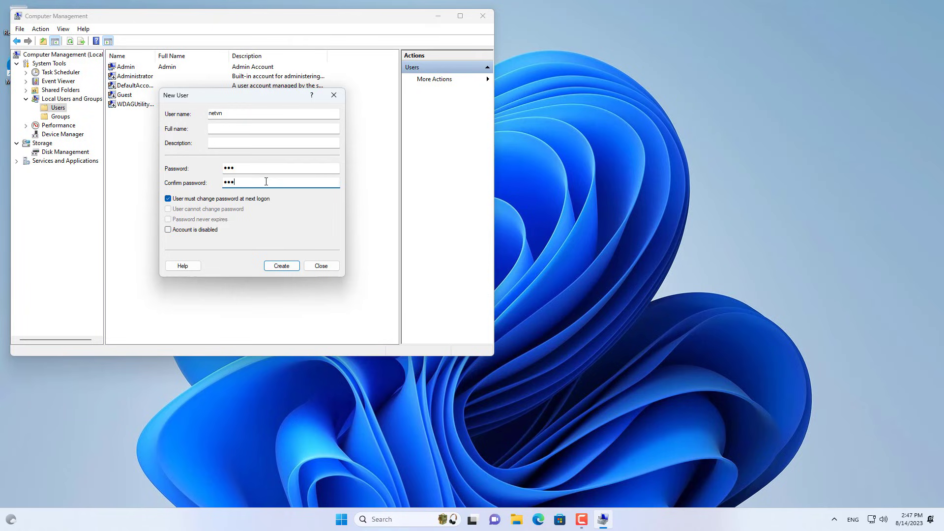
click(221, 199)
click(221, 219)
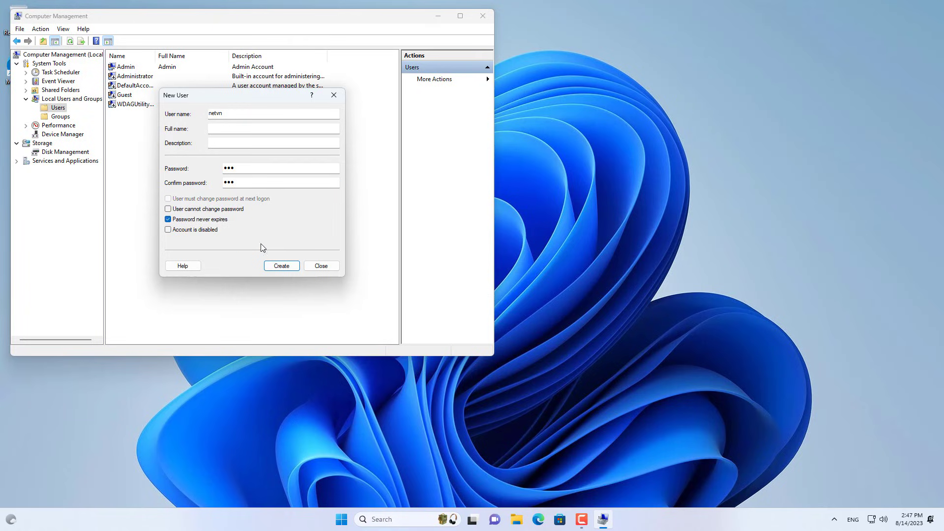
click(282, 267)
click(314, 266)
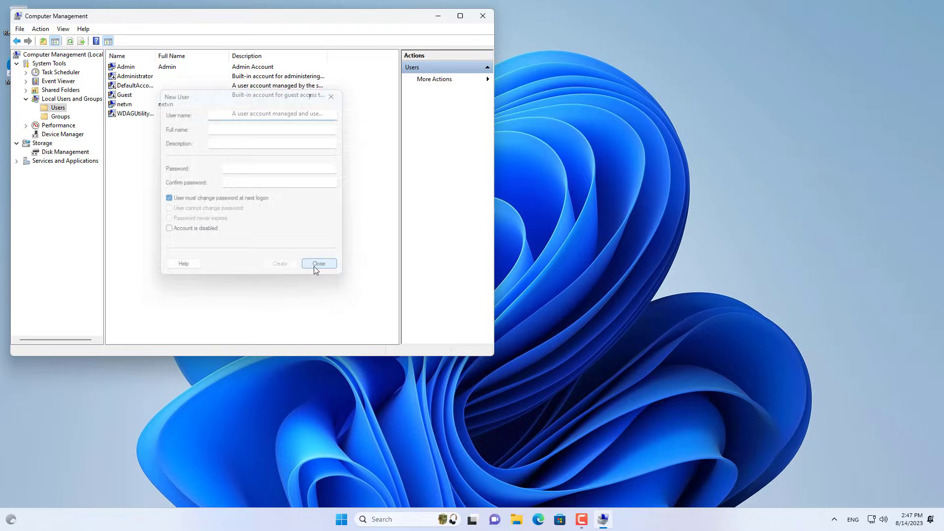
Turn on Advanced Sharing for Storage space (D:) from its properties
click(126, 105)
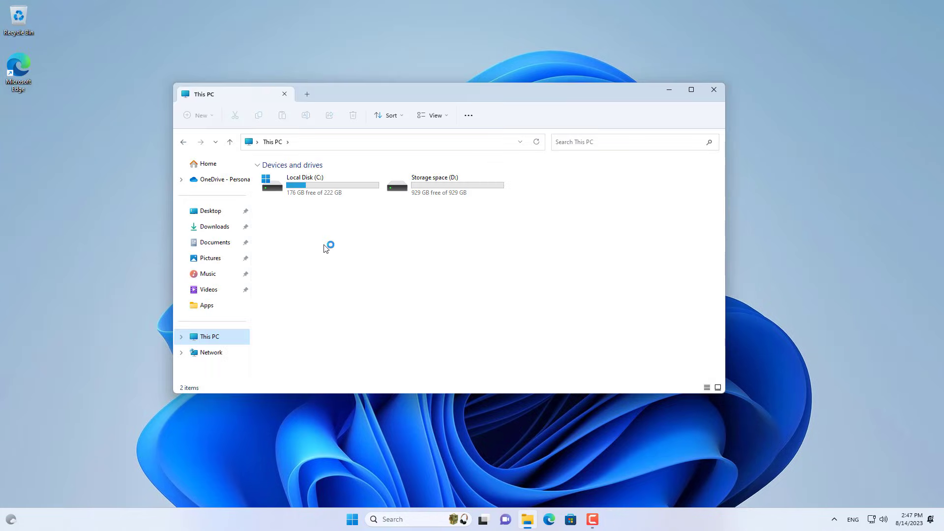
click(455, 194)
double_click(455, 193)
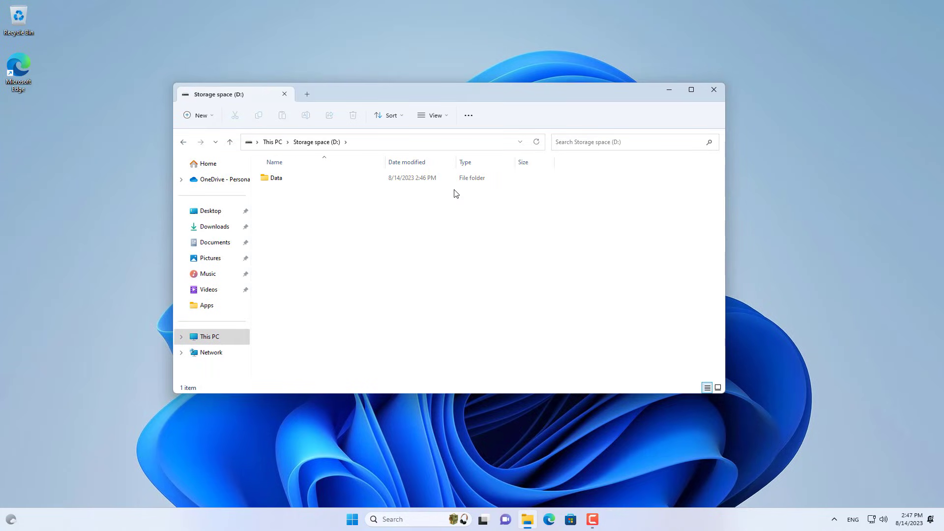
right_click(298, 185)
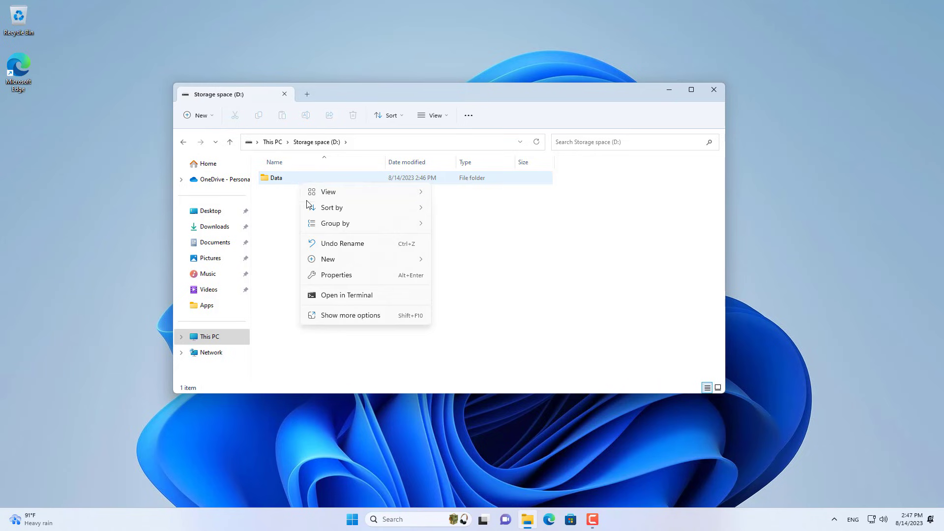
click(311, 275)
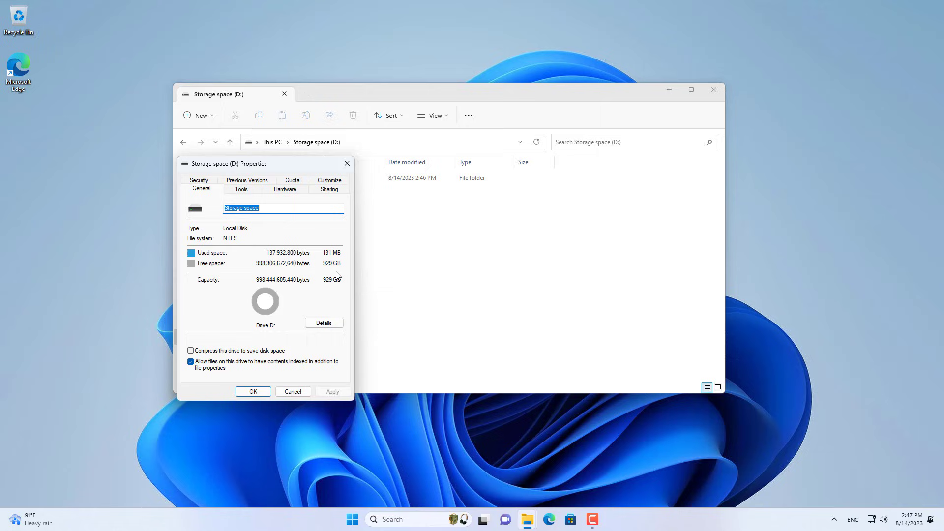
click(328, 191)
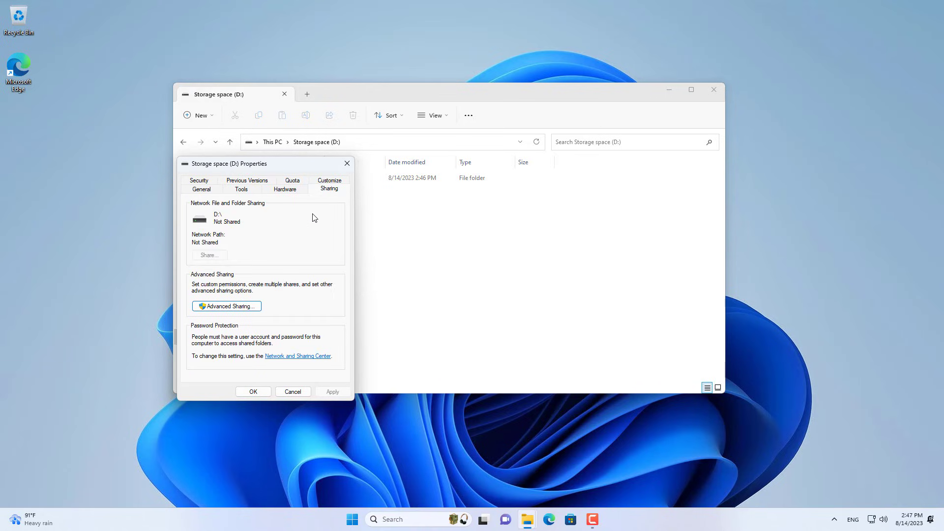
click(234, 306)
click(217, 200)
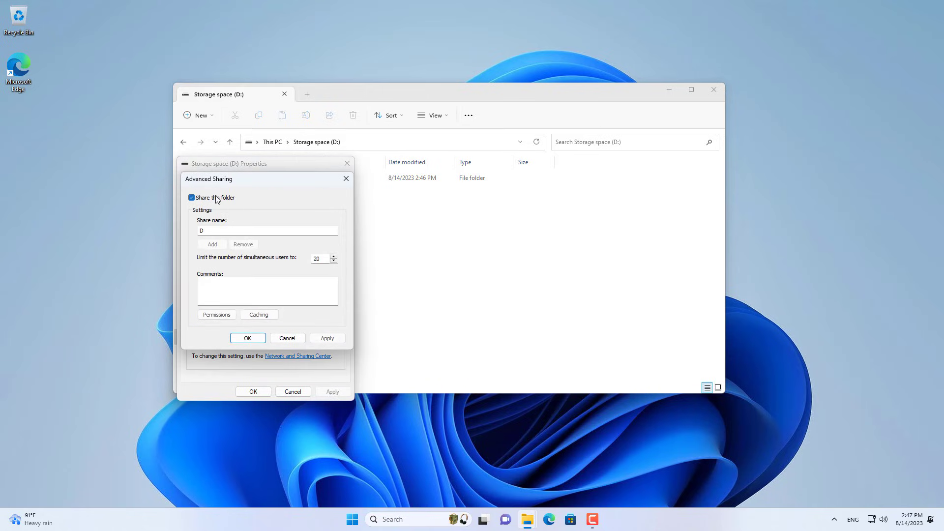
Replace Everyone with the new user account at Full Control in share permissions, and apply
click(233, 317)
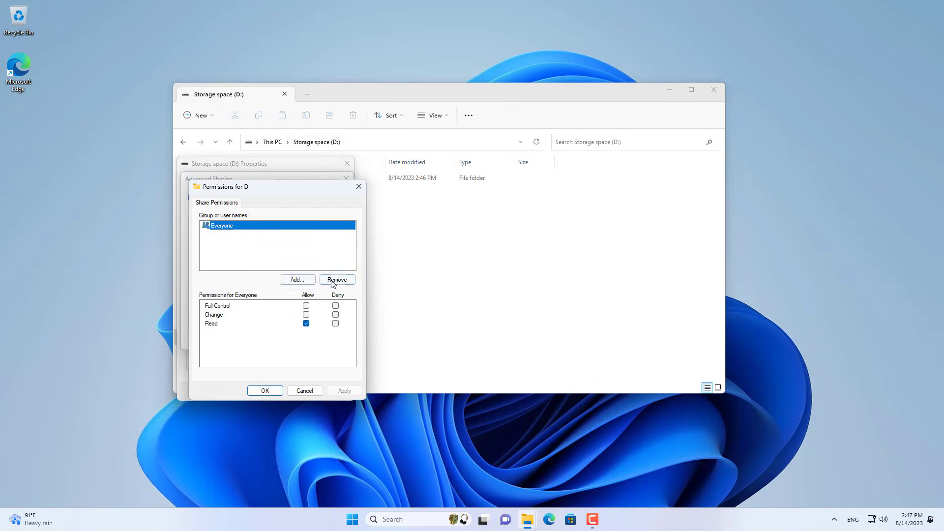
click(336, 280)
click(308, 280)
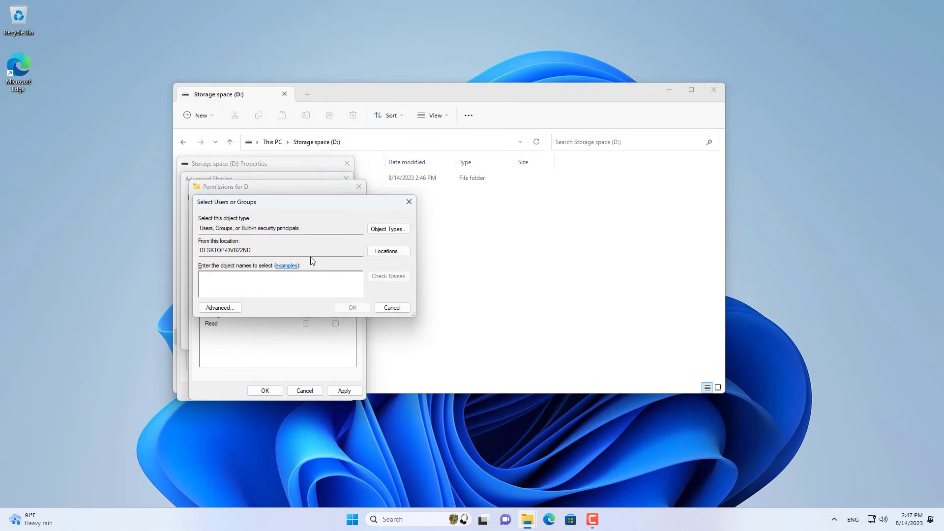
text(netvn)
click(384, 277)
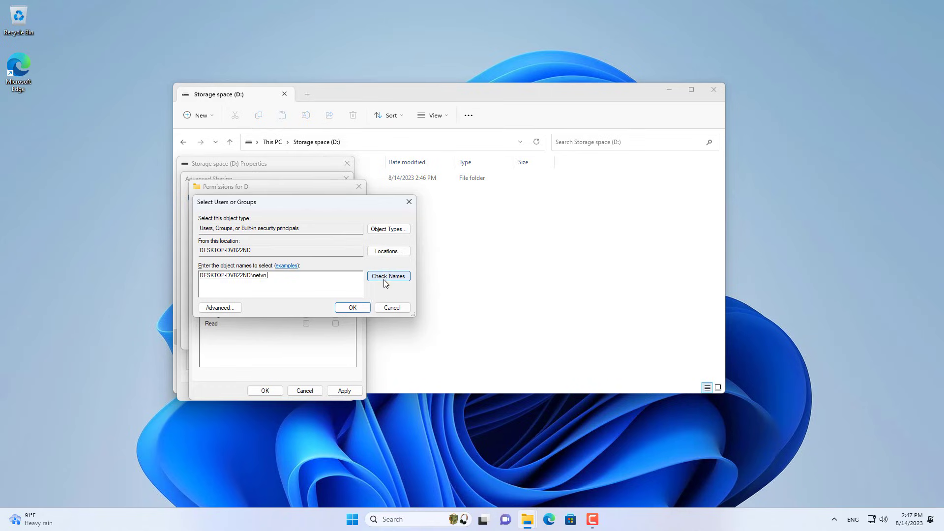
click(363, 308)
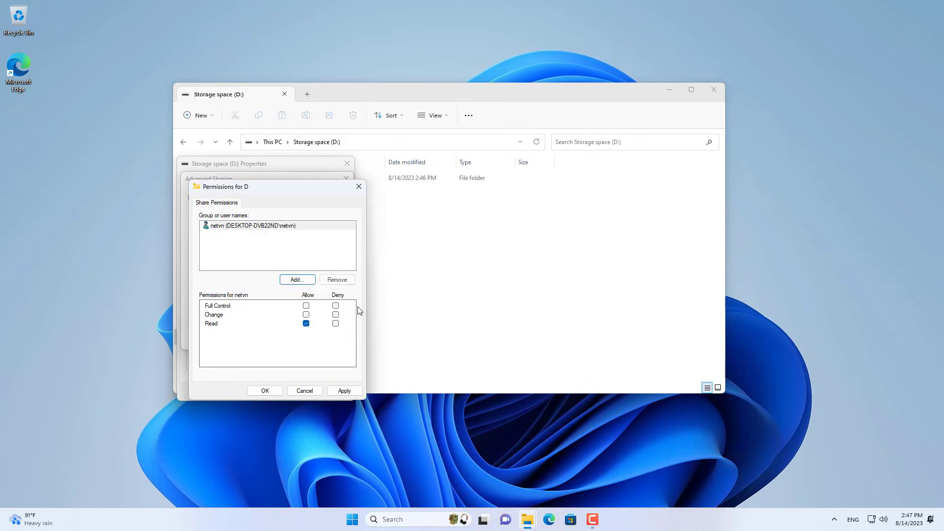
click(276, 227)
click(306, 305)
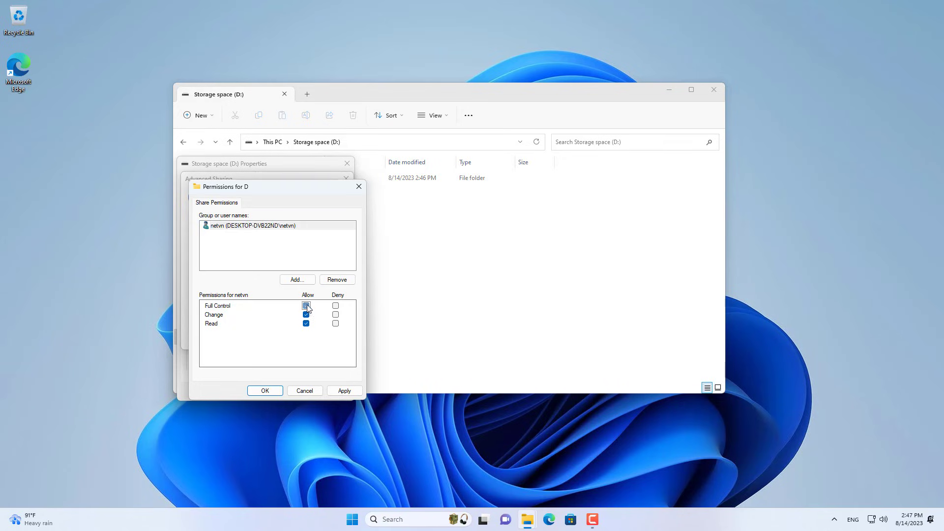
click(268, 391)
click(327, 338)
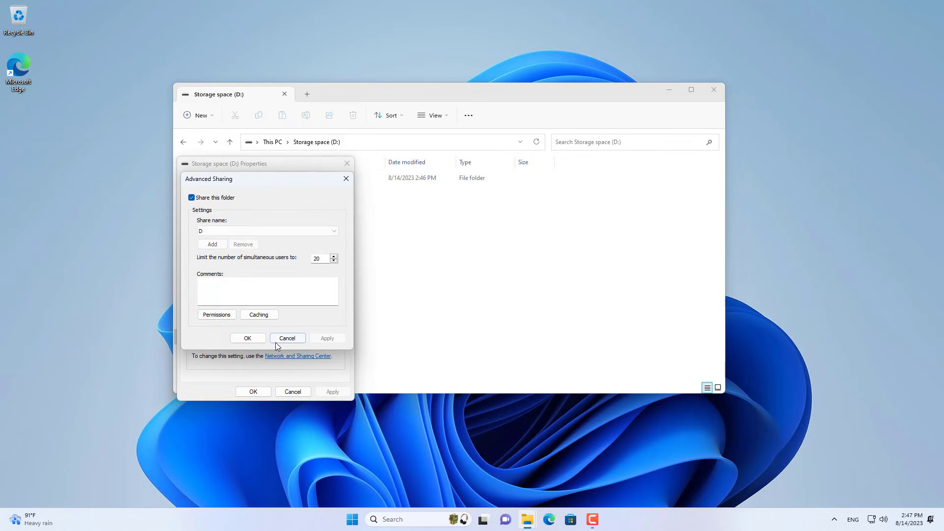
click(251, 341)
Add the new user account to drive D's security permissions with Full control allowed
click(206, 191)
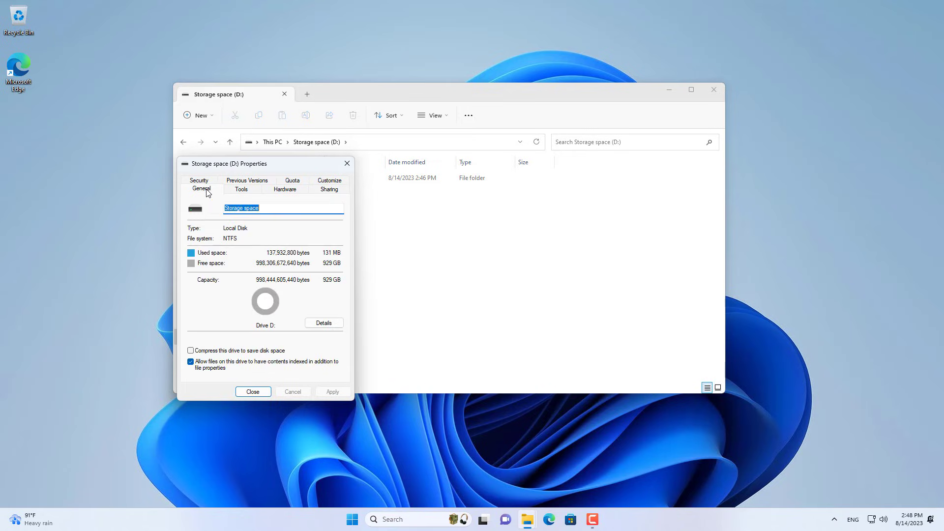
click(321, 191)
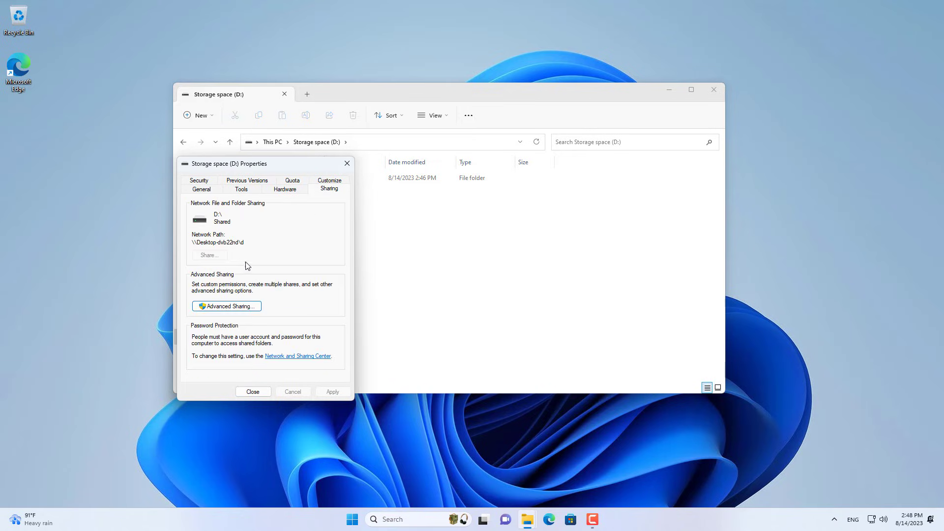
click(199, 181)
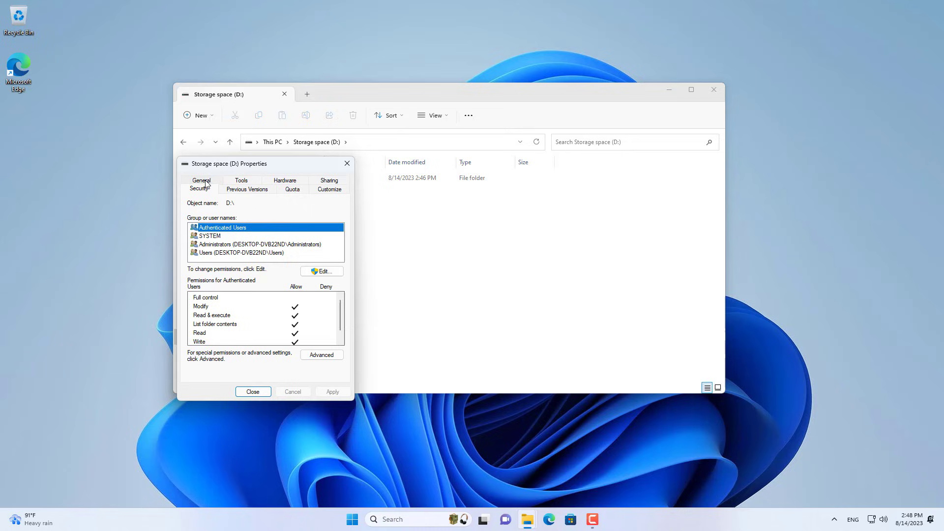
click(321, 271)
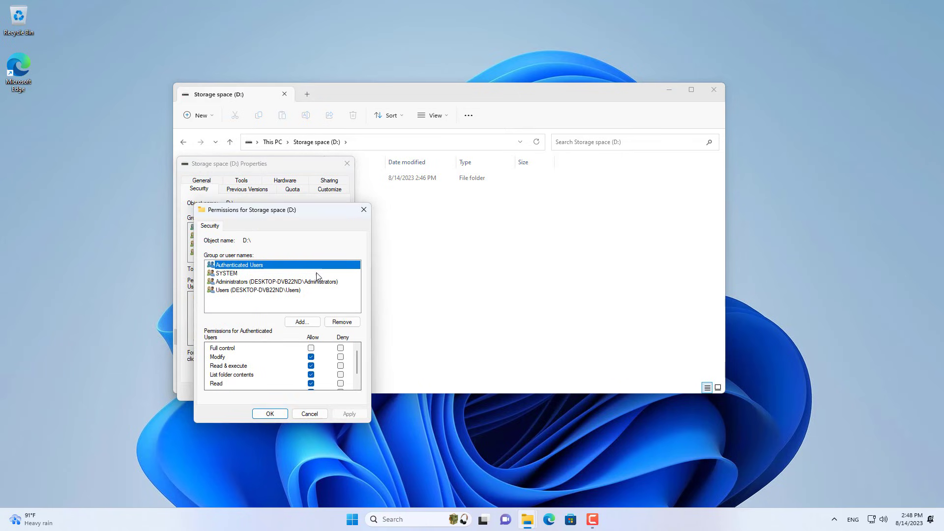
click(319, 322)
text(netvn)
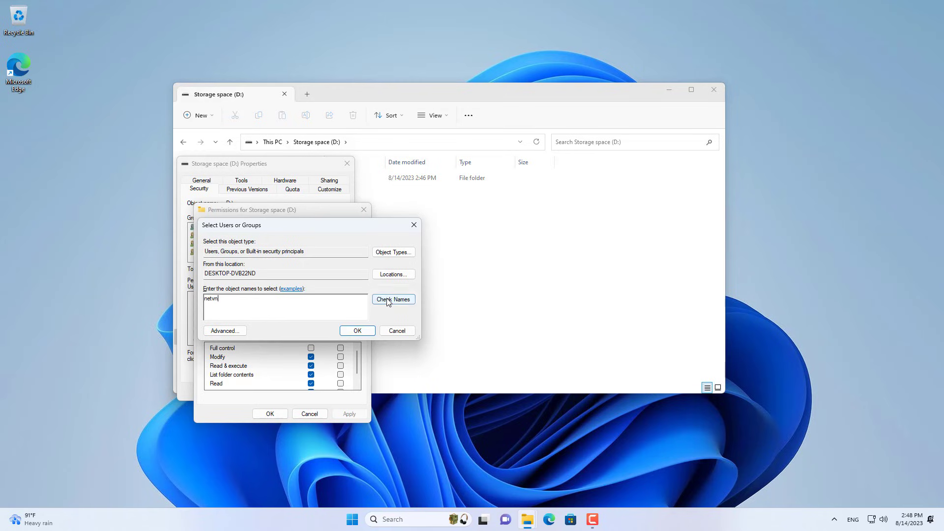
click(393, 300)
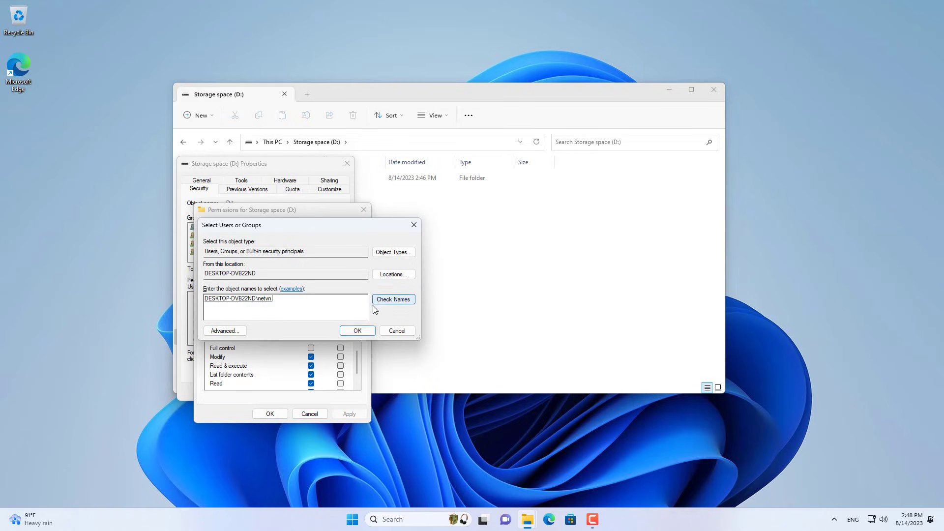
click(358, 331)
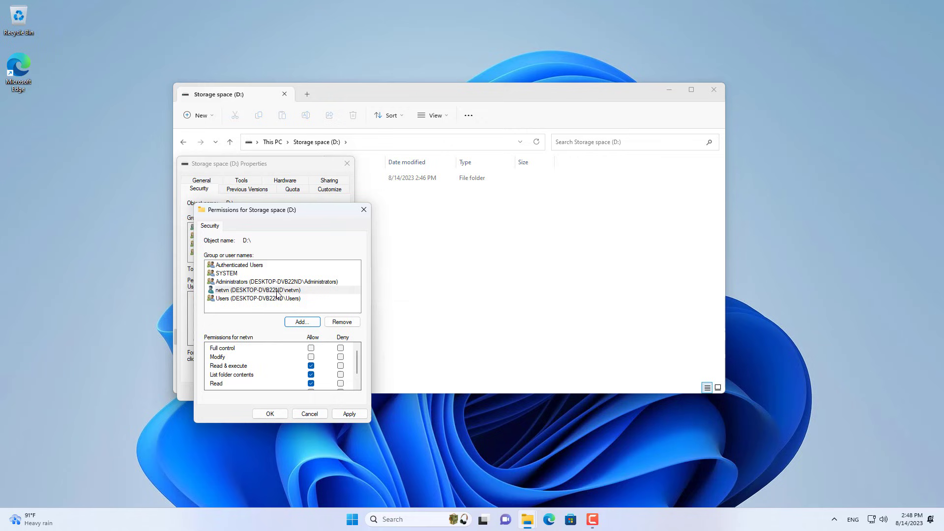
click(310, 348)
click(270, 413)
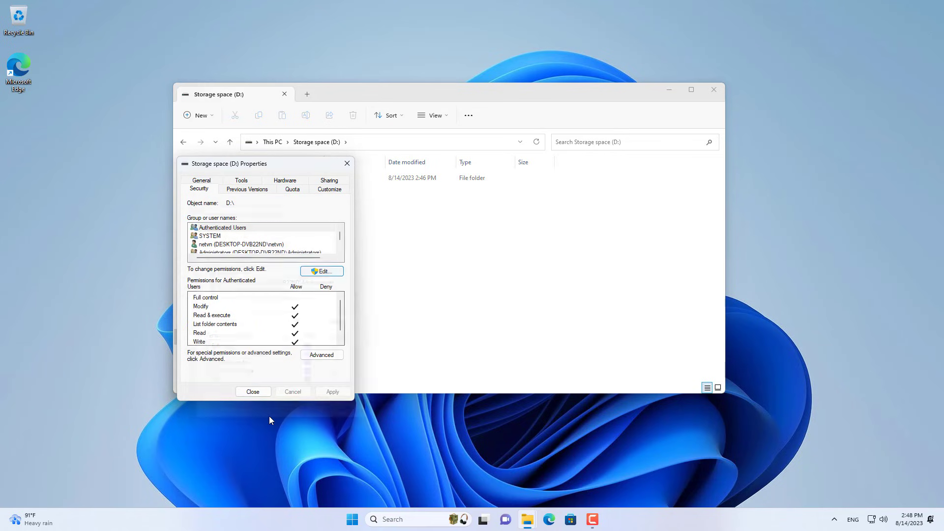
Check the user's Full Control share entry in Advanced Security Settings, then close it
click(320, 355)
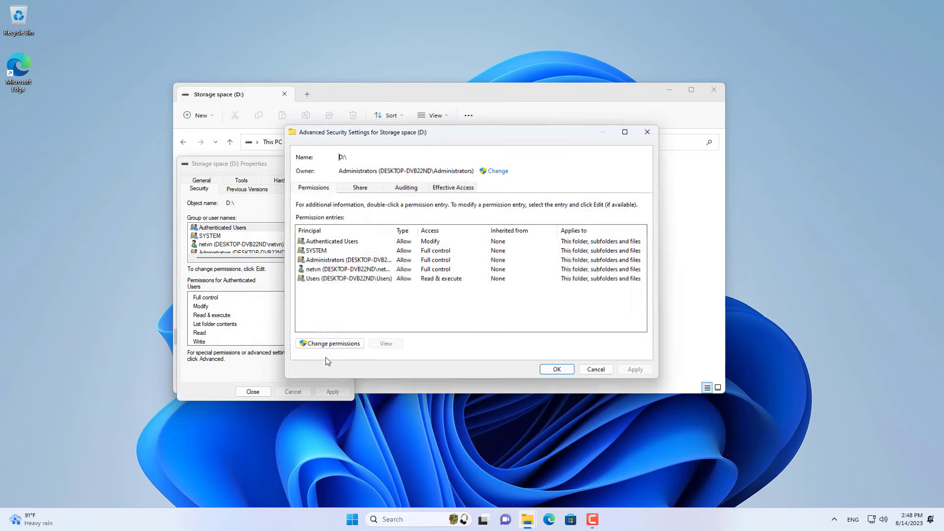
click(366, 189)
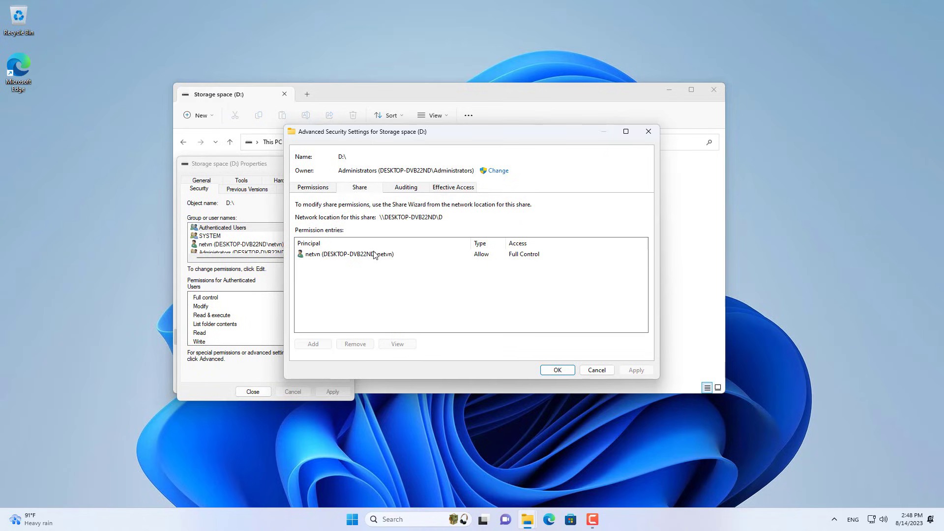
click(346, 255)
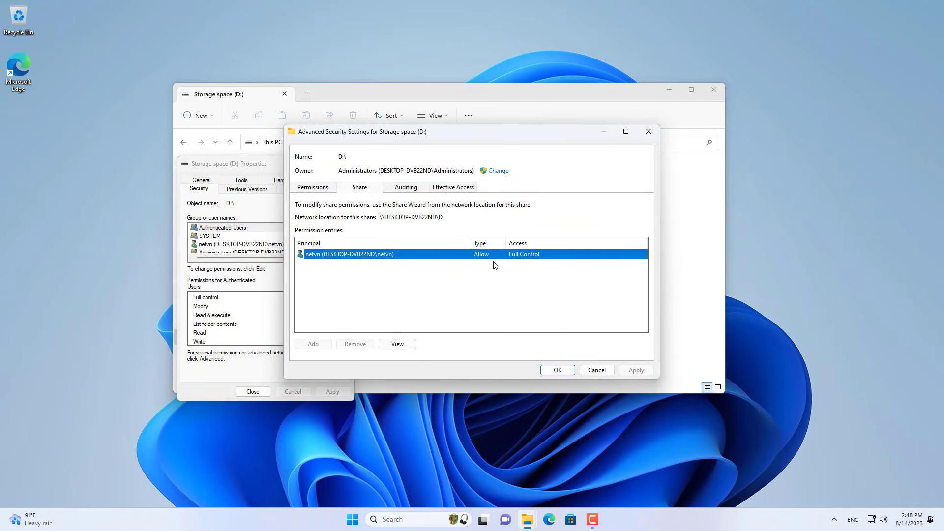
click(557, 374)
Give Ethernet static IPv4 192.168.1.50, mask 255.255.255.0, gateway 192.168.1.1, DNS 8.8.8.8 and 8.8.4.4
click(253, 392)
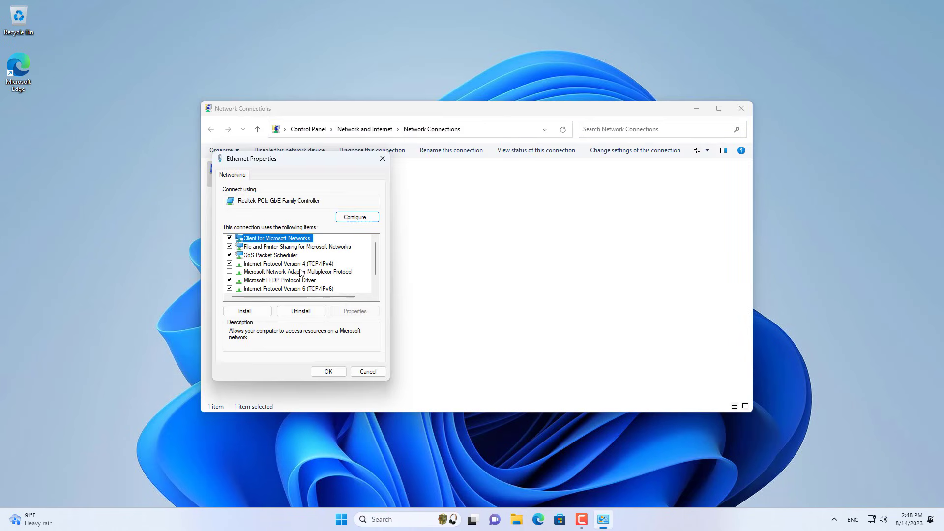
click(305, 263)
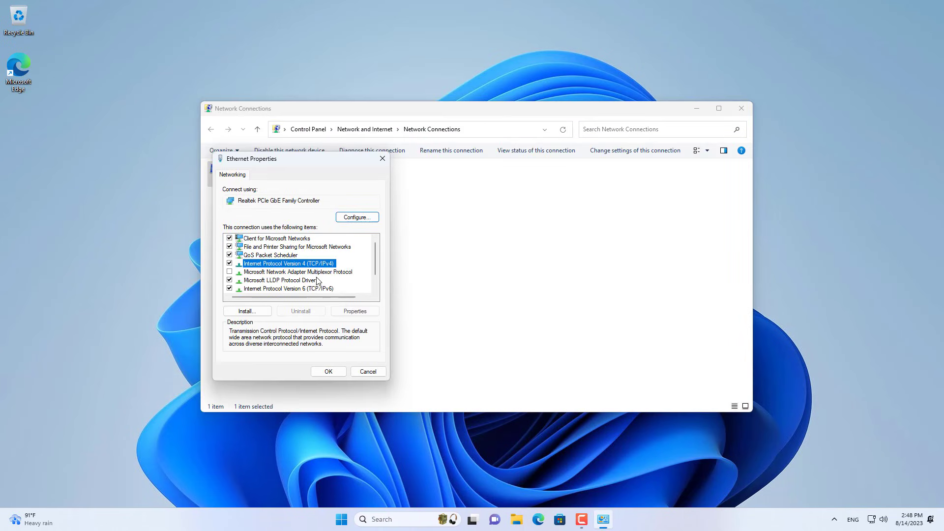
click(355, 311)
click(473, 229)
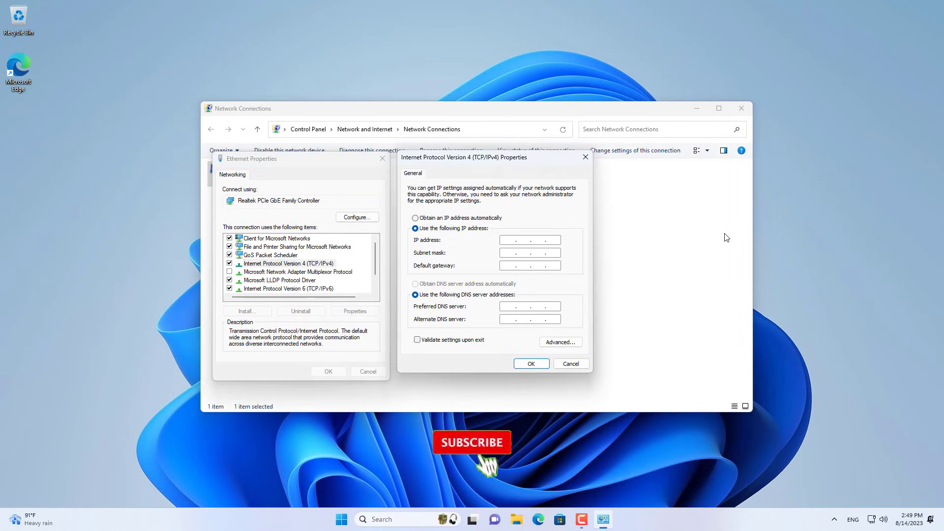
text(192.168.1.50)
key(Tab)
text(255.255.255.0)
key(Tab)
text(192.168.1.1)
key(Tab)
key(Tab)
text(8.8.8.8)
key(Tab)
text(8.8.4.4)
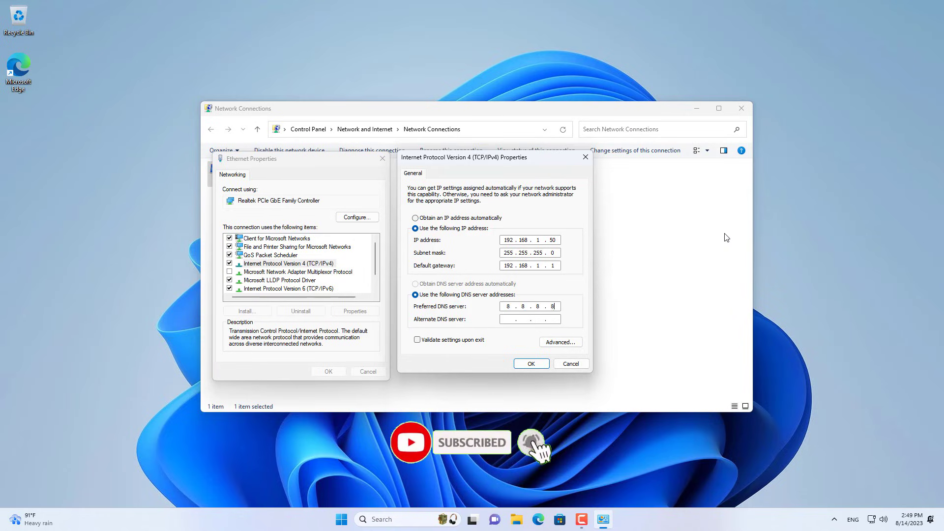
click(531, 364)
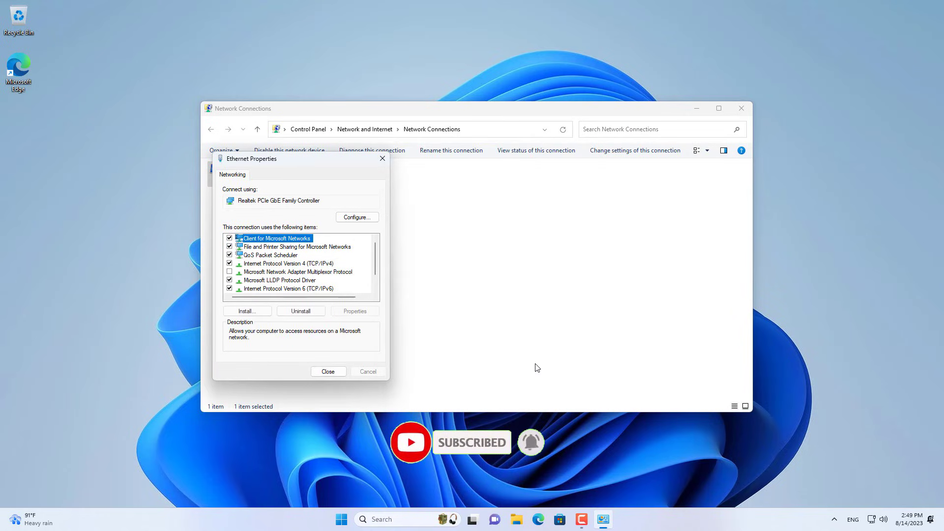
click(337, 372)
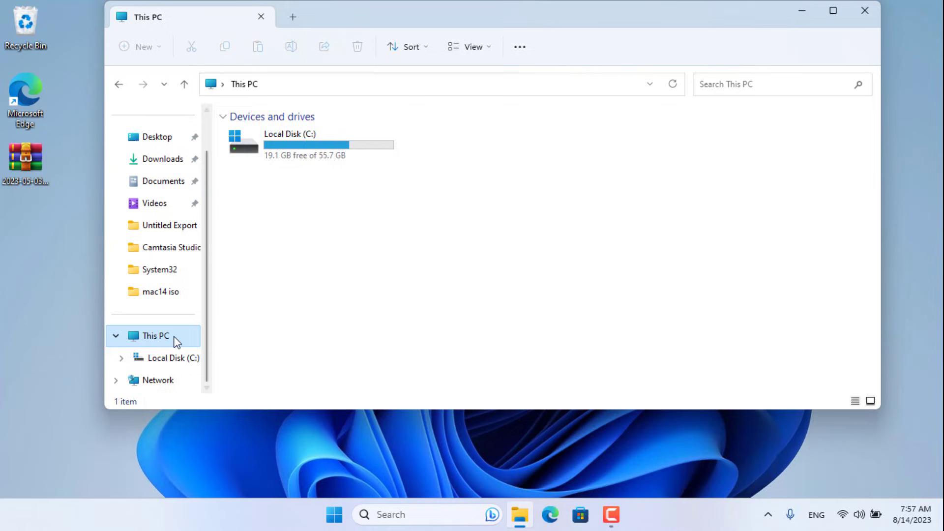
Map \\192.168.1.50\d\Data as drive Z: with the shared account's remembered credentials
right_click(174, 338)
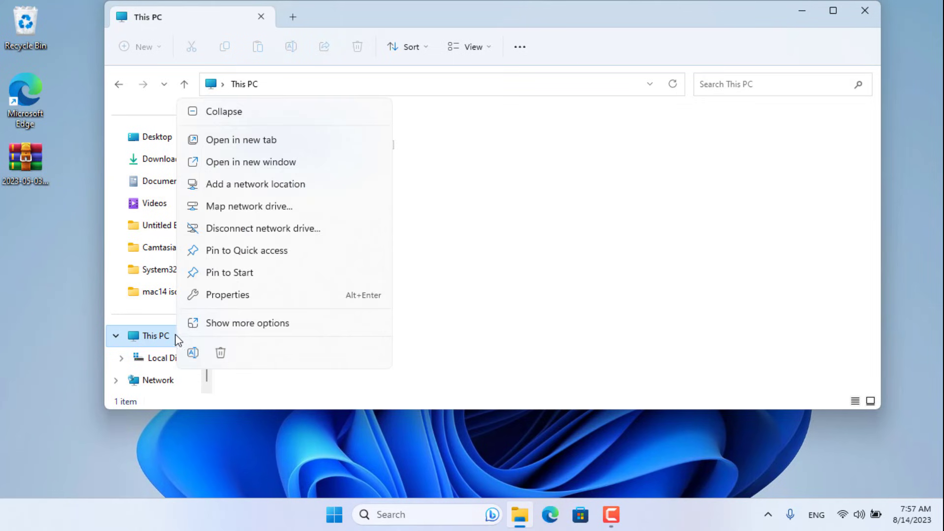
click(248, 208)
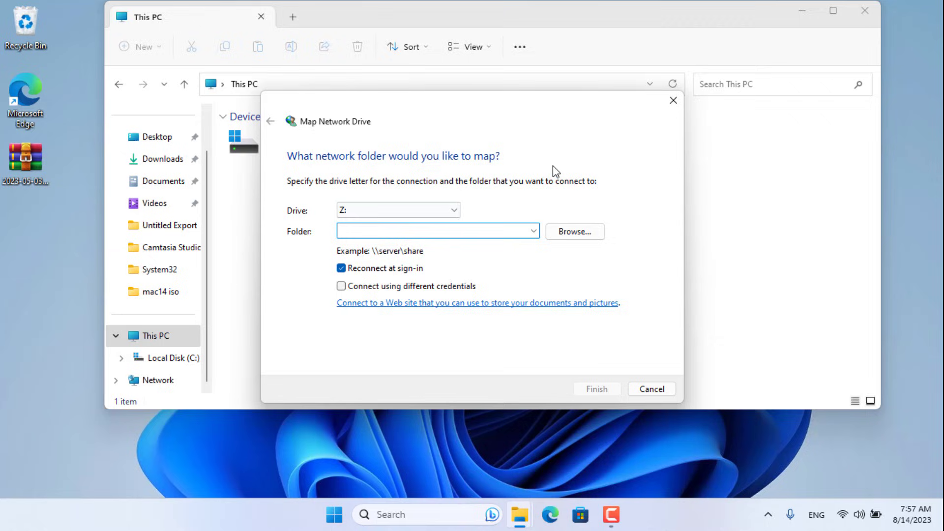
text(\192.168.1.50\d\Data)
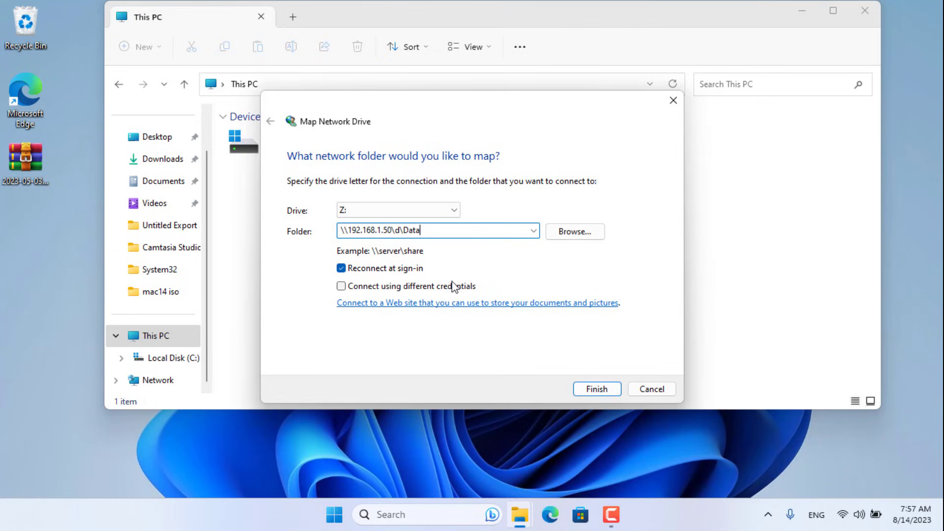
click(454, 287)
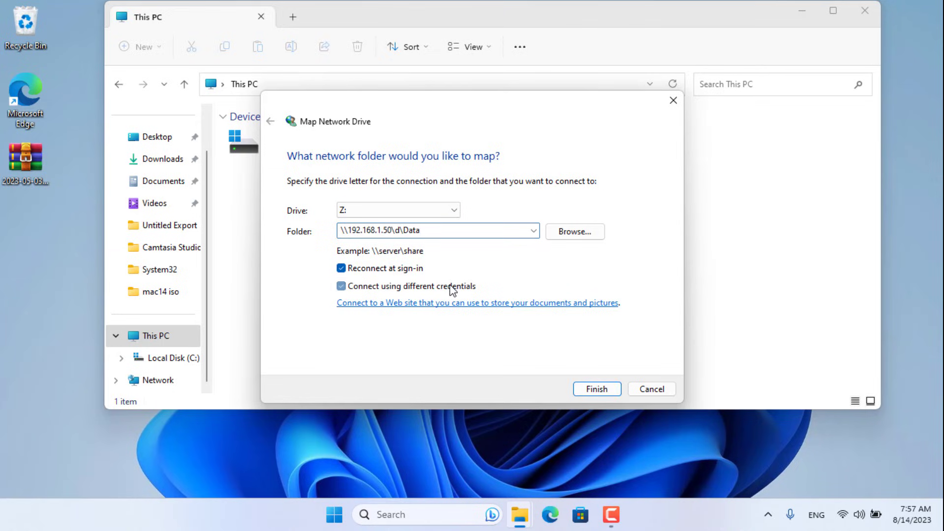
click(609, 389)
text(1)
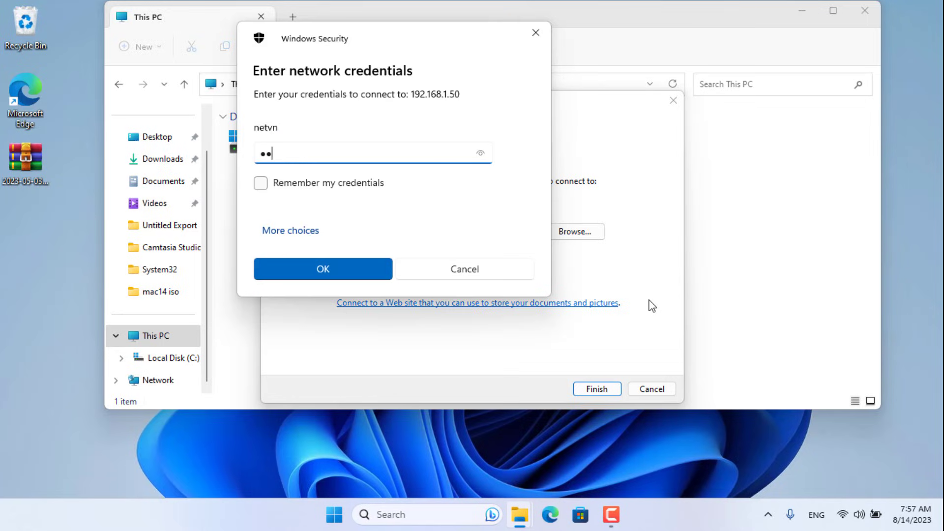
text(23)
click(280, 183)
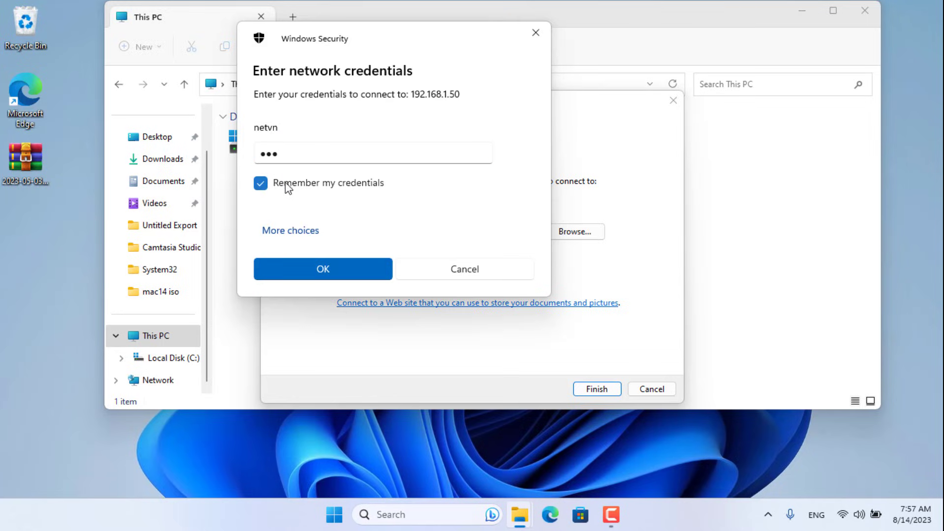
click(329, 268)
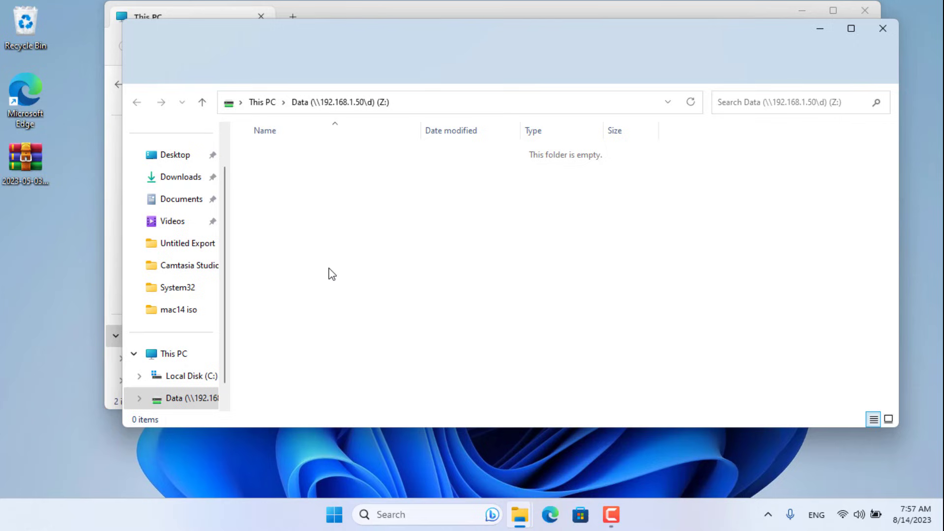
Copy 2023-05-03-raspios-bullseye-arm64.img from the desktop into Data (Z:)
click(882, 34)
click(325, 215)
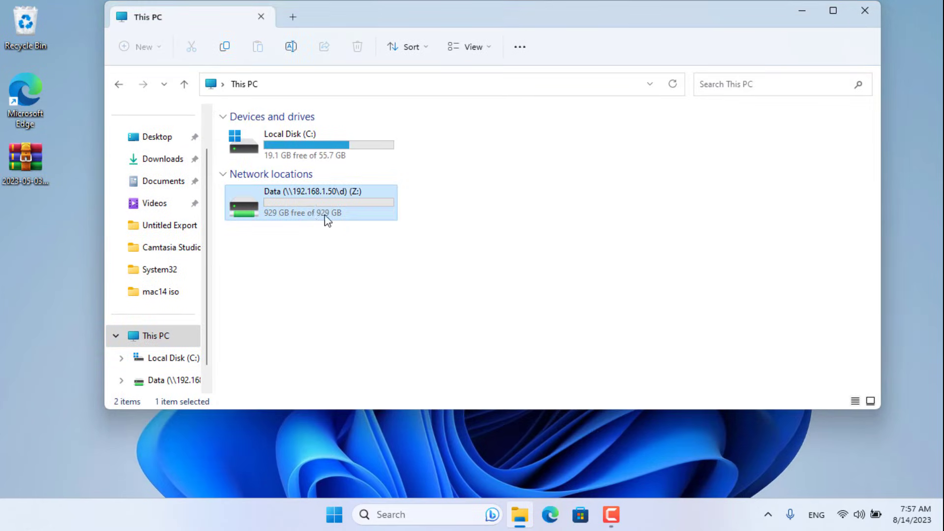
double_click(324, 210)
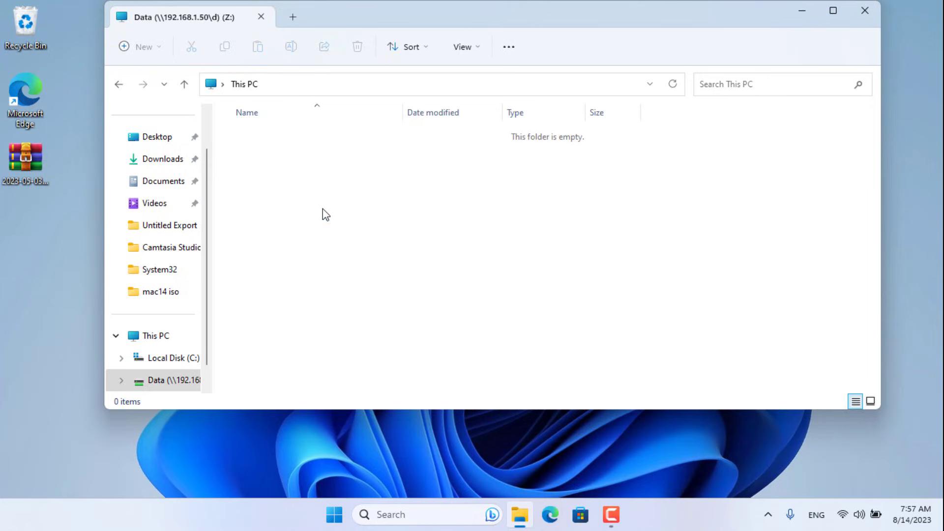
drag(23, 151, 362, 155)
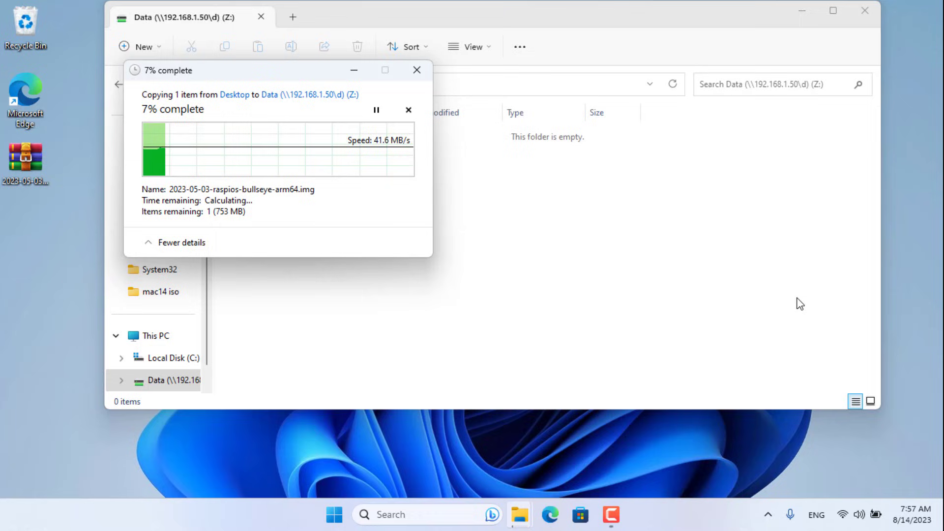